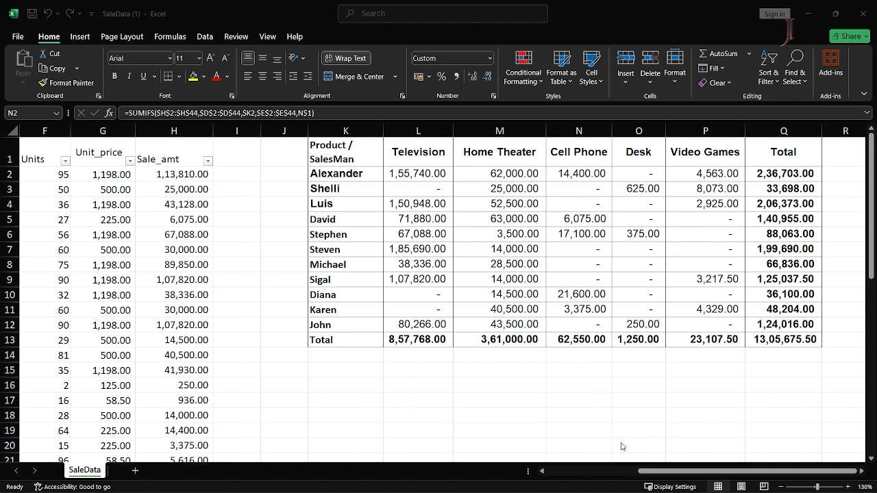
click(643, 472)
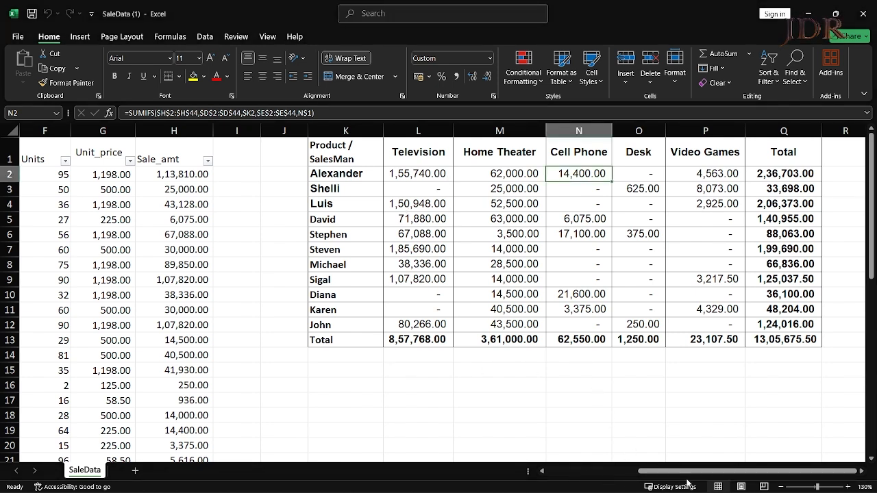
drag(684, 472, 647, 469)
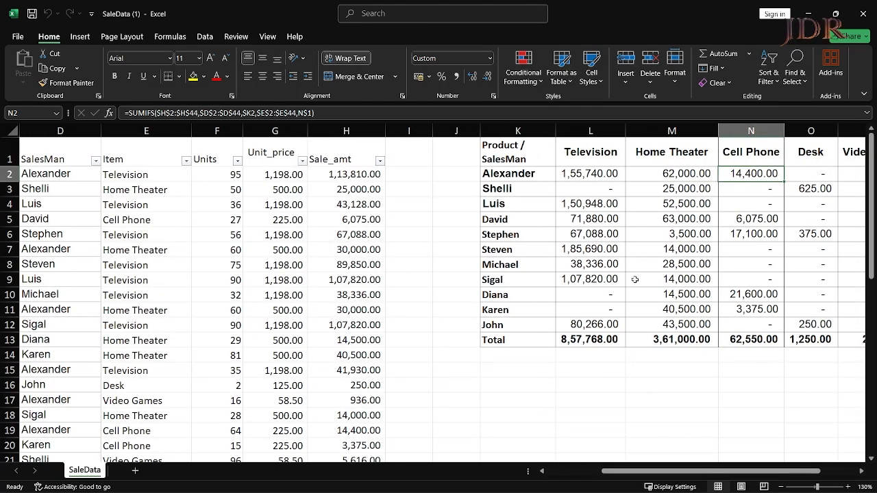
drag(615, 472, 568, 473)
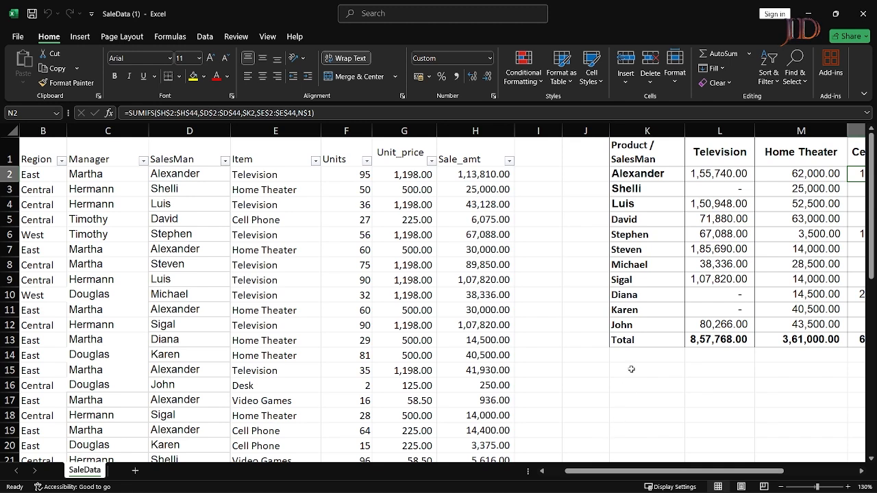
drag(617, 471, 696, 459)
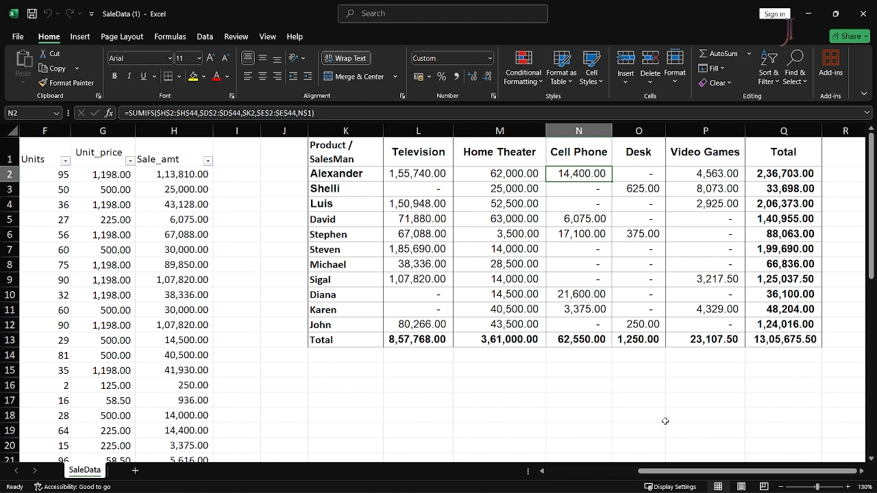
Create a copy of the SaleData sheet at the end of the same workbook, and compare it with the original
click(622, 472)
right_click(97, 470)
click(118, 362)
click(86, 364)
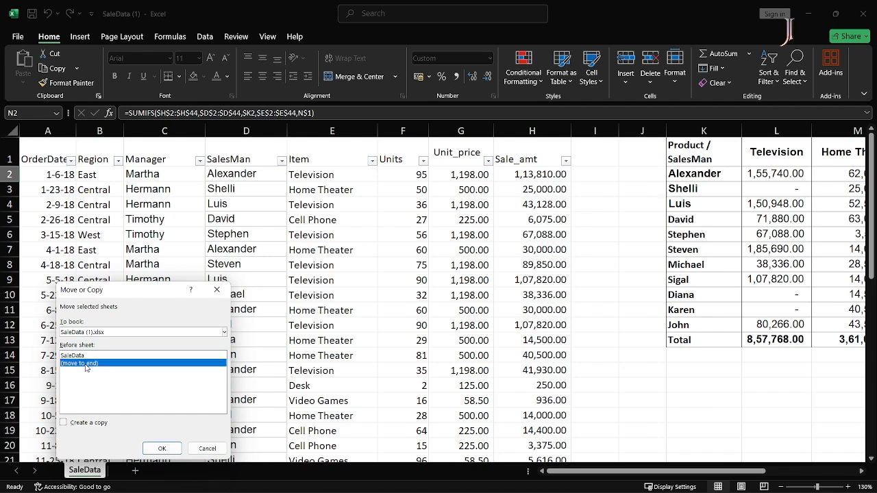
click(103, 333)
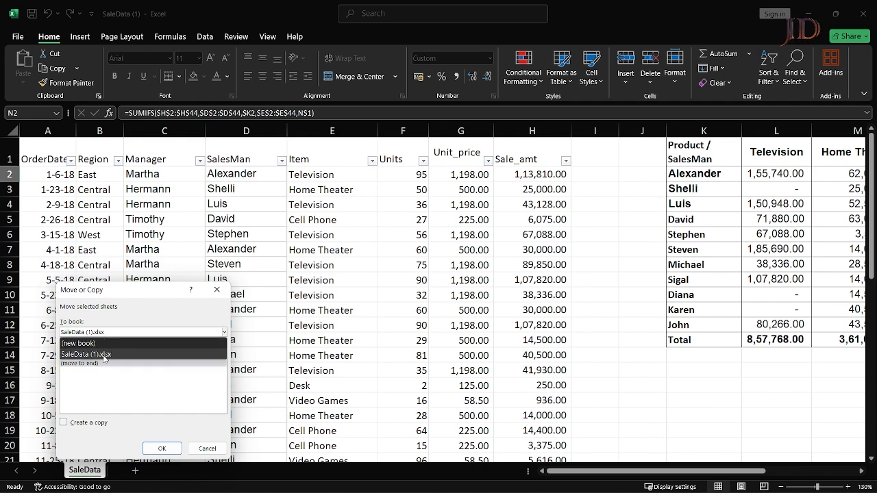
click(79, 422)
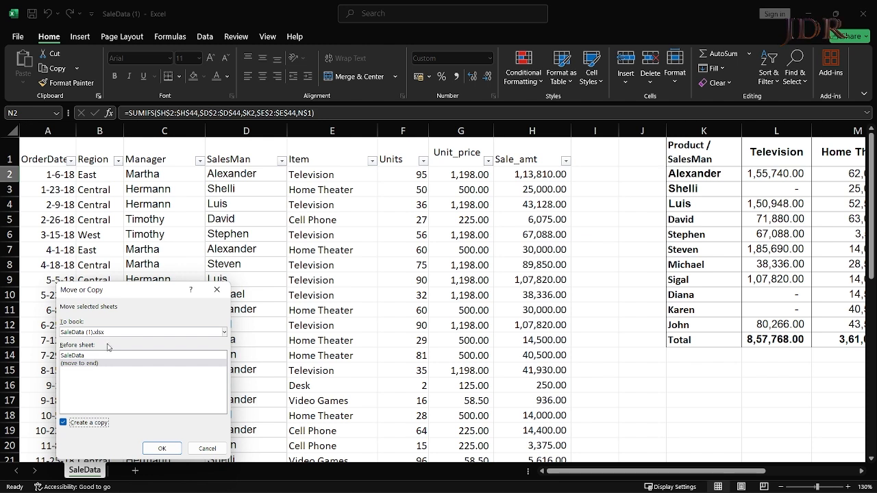
click(95, 363)
click(164, 448)
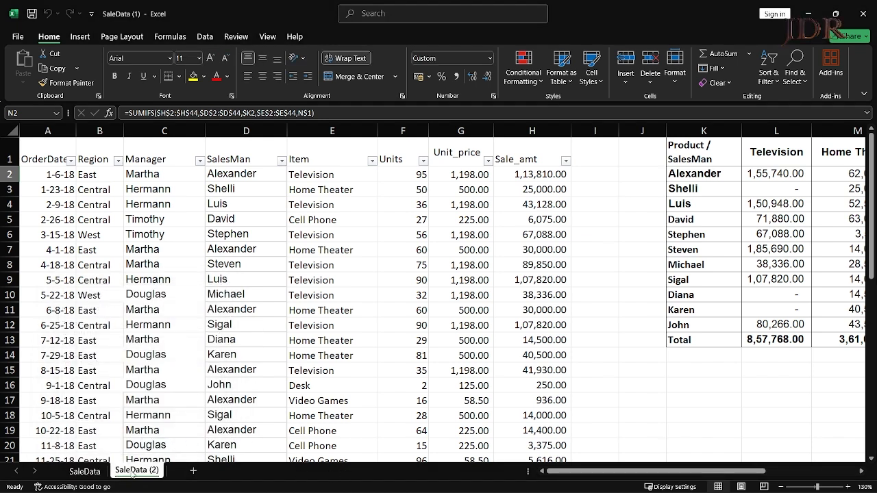
click(84, 472)
click(129, 473)
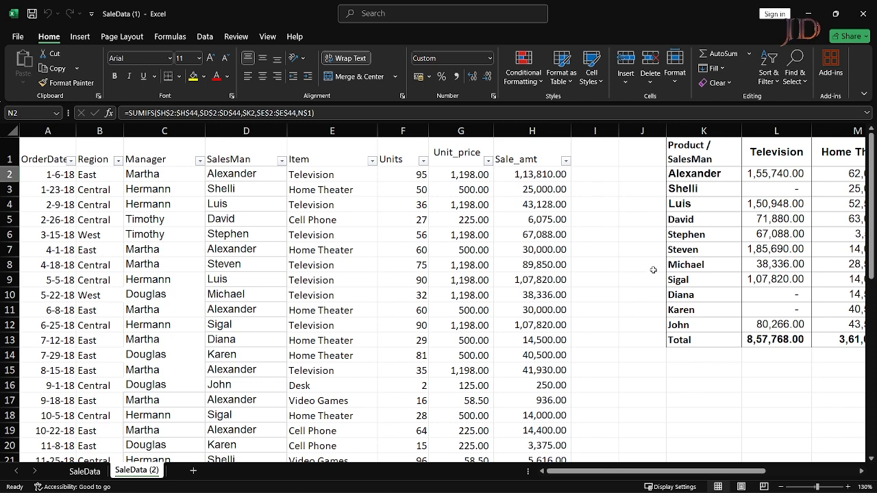
Delete columns K to Q, holding the product/salesman summary table, from the SaleData (2) sheet
drag(607, 471, 694, 461)
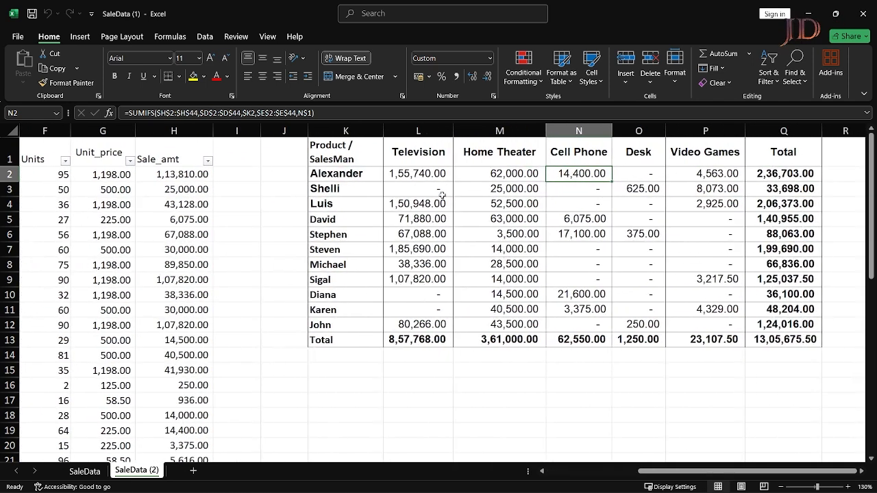
drag(356, 130, 783, 131)
right_click(759, 129)
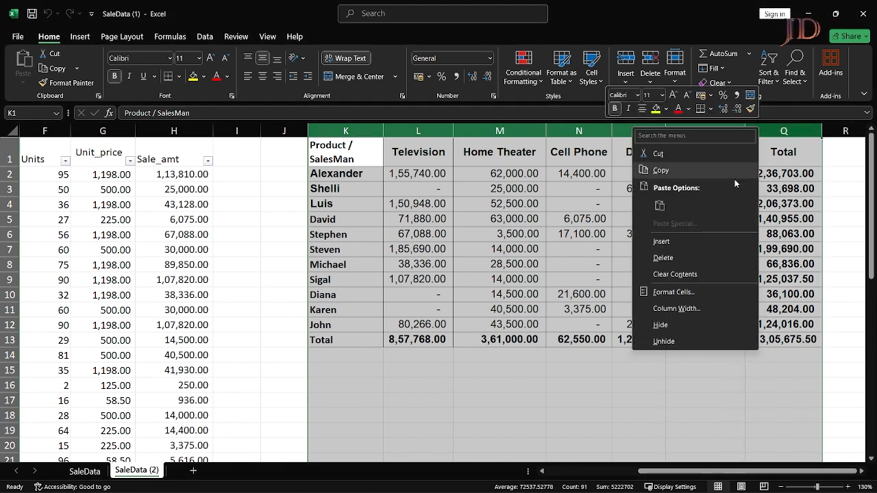
click(681, 258)
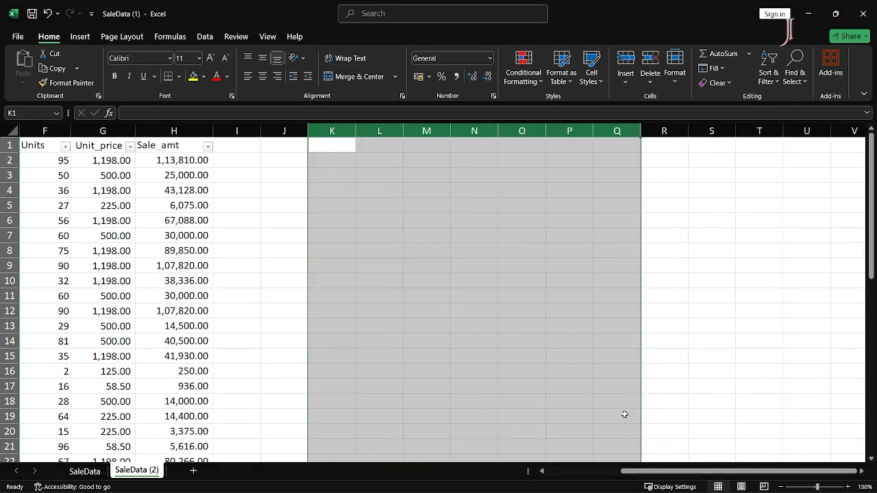
Start inserting a PivotTable with the sales data range A1:H44 of the SaleData (2) sheet as its source
drag(703, 472, 655, 472)
click(594, 204)
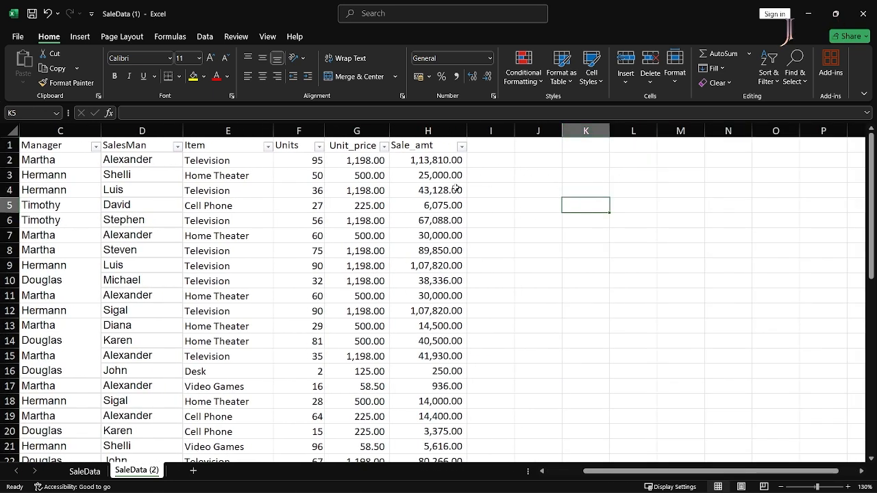
click(80, 37)
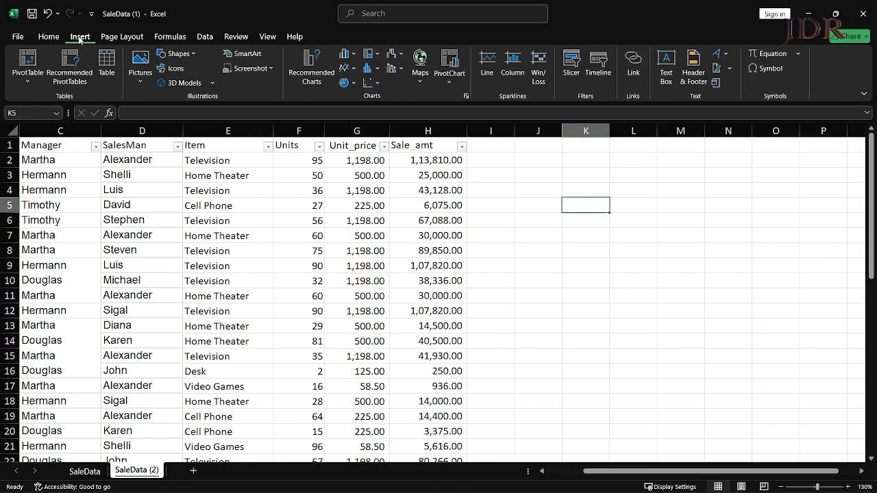
click(27, 64)
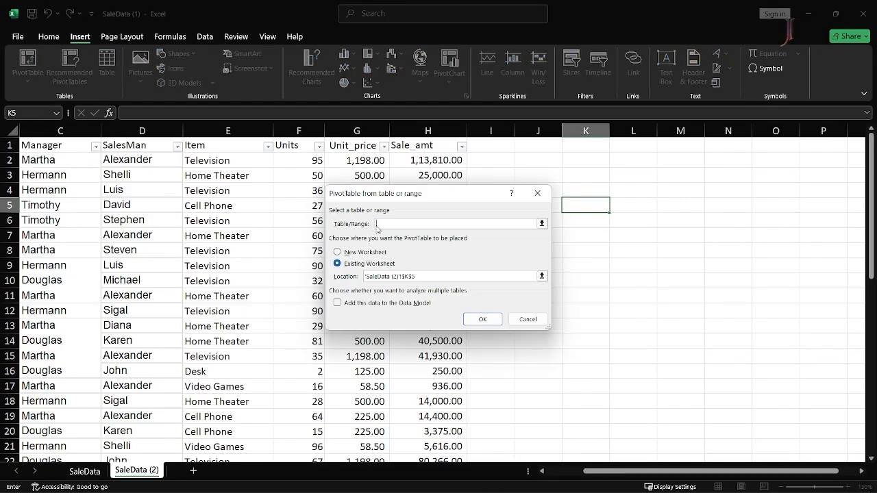
drag(382, 198, 453, 201)
click(43, 161)
key(Up)
key(Left)
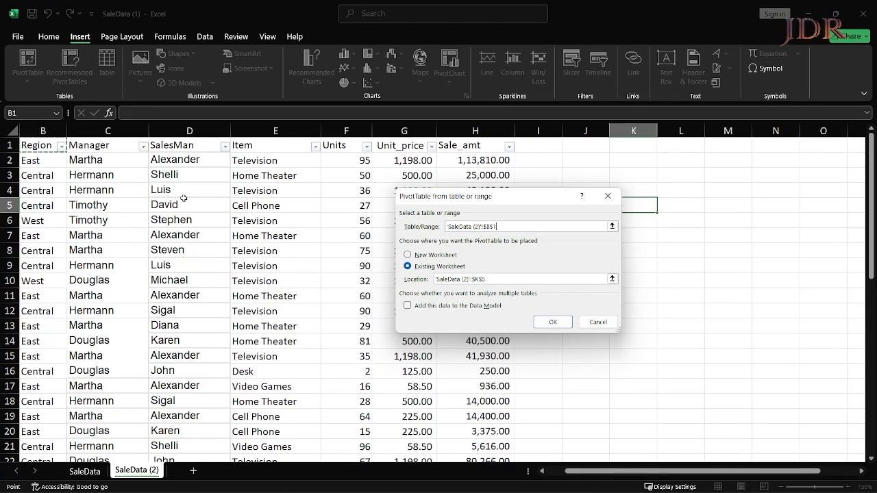
key(Left)
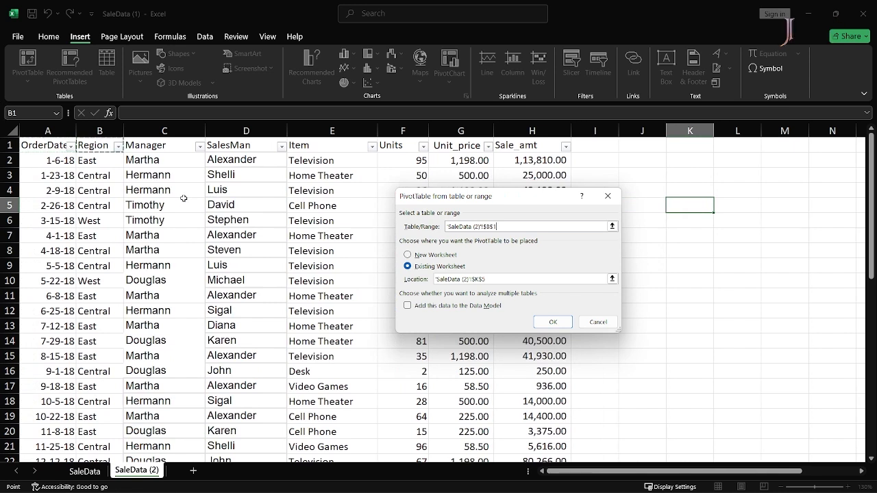
key(ctrl+shift+Down)
key(ctrl+shift+Right)
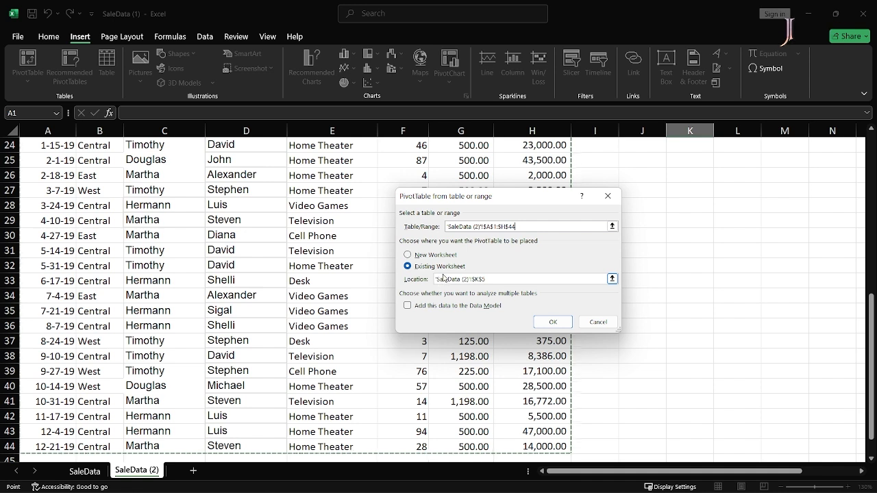
Place the PivotTable on the existing worksheet SaleData (2) at cell J2 and create it
click(441, 255)
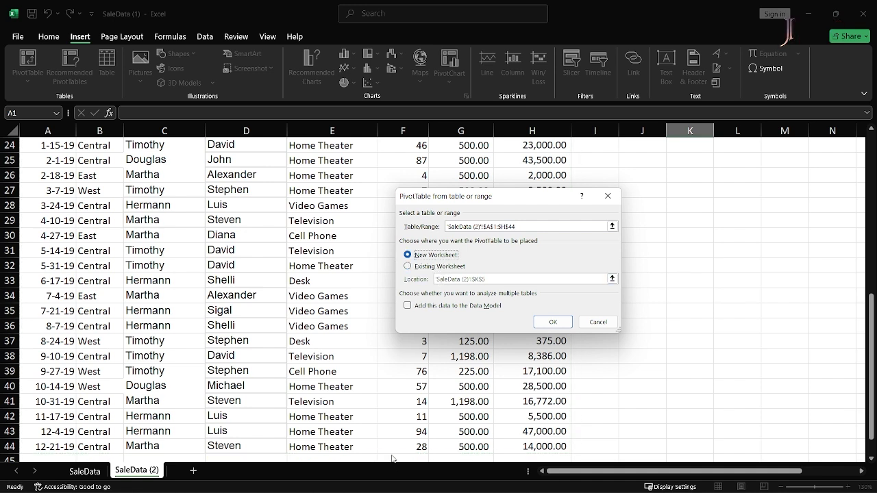
click(430, 266)
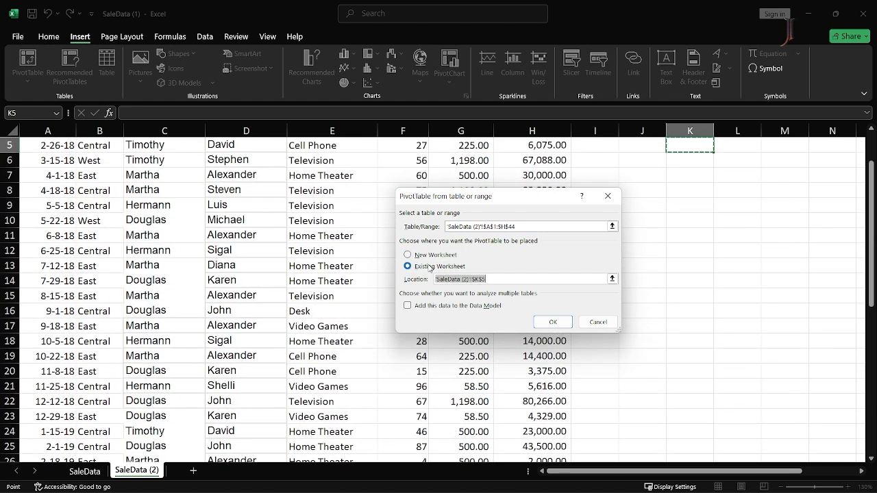
scroll(682, 152, up, 2)
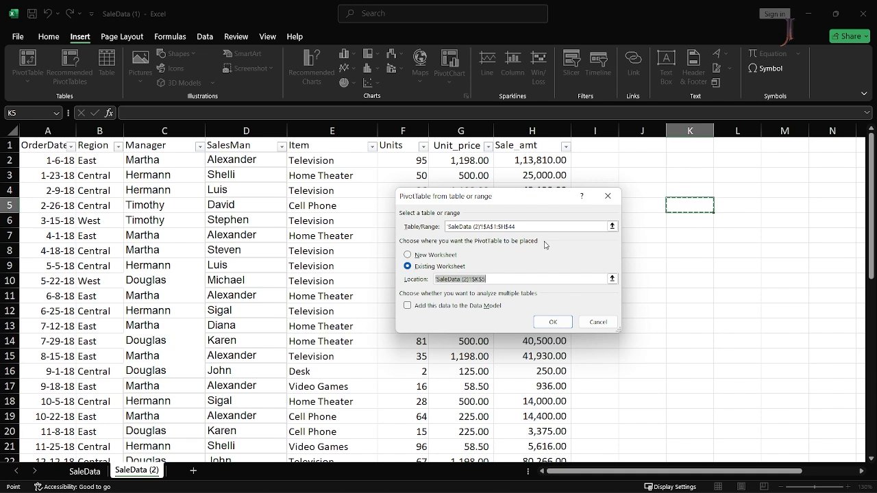
click(674, 170)
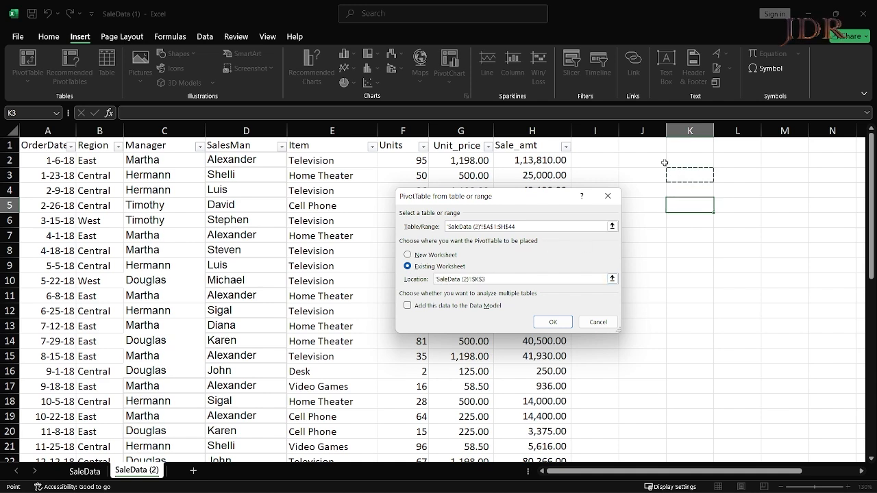
click(659, 165)
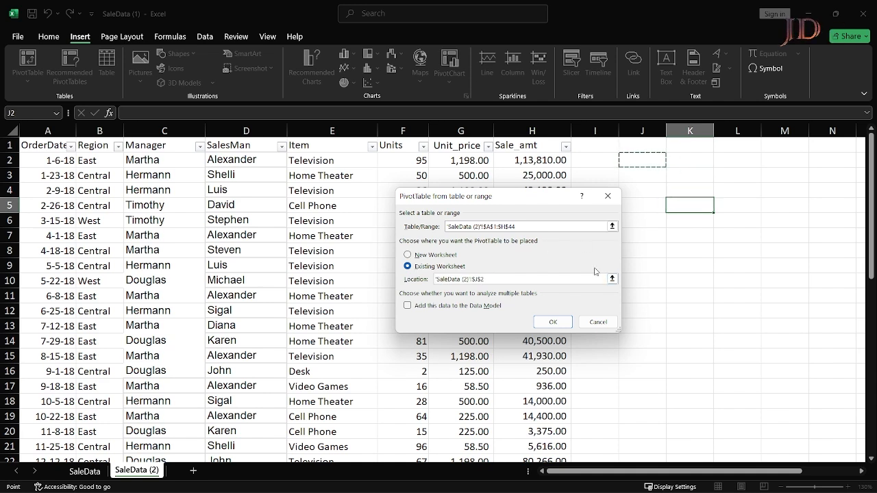
click(553, 323)
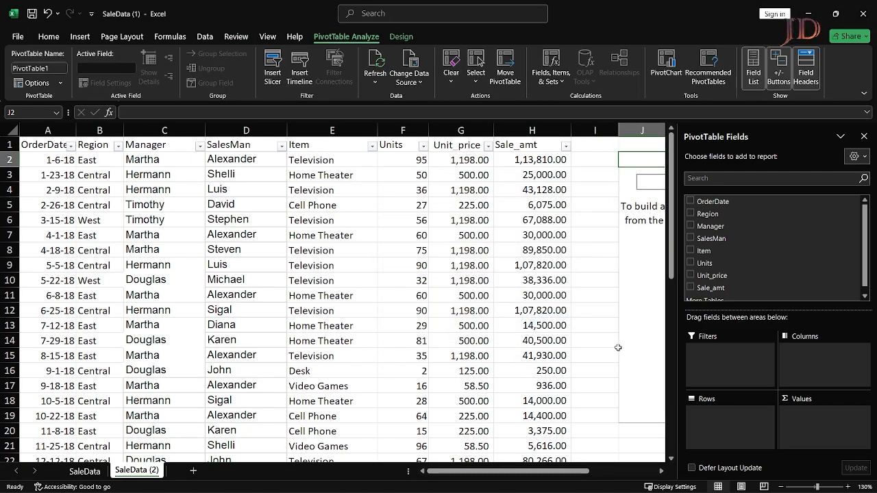
Add SalesMan as the row field and Item as the column field of the PivotTable
mouse_move(532, 469)
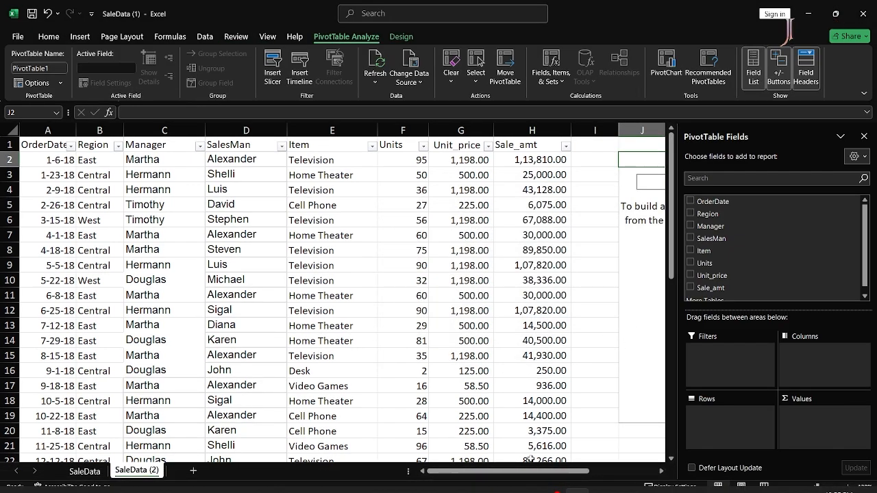
drag(531, 474, 596, 475)
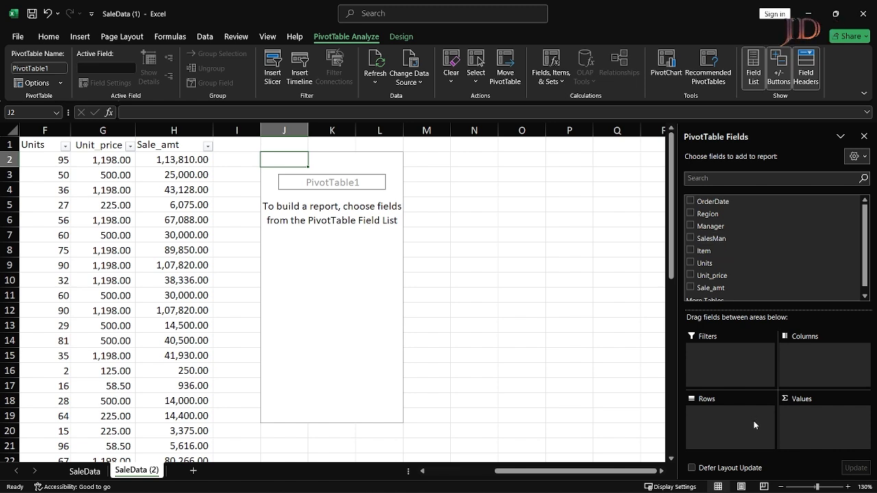
drag(712, 238, 718, 415)
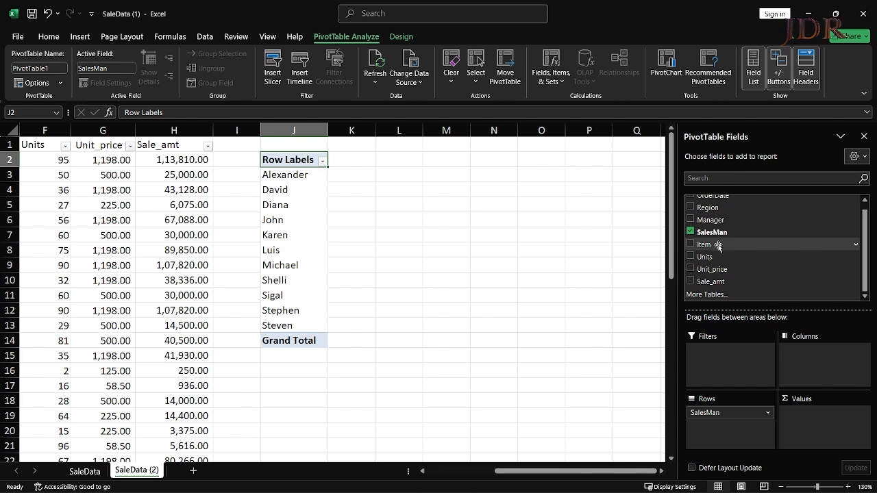
scroll(733, 255, up, 1)
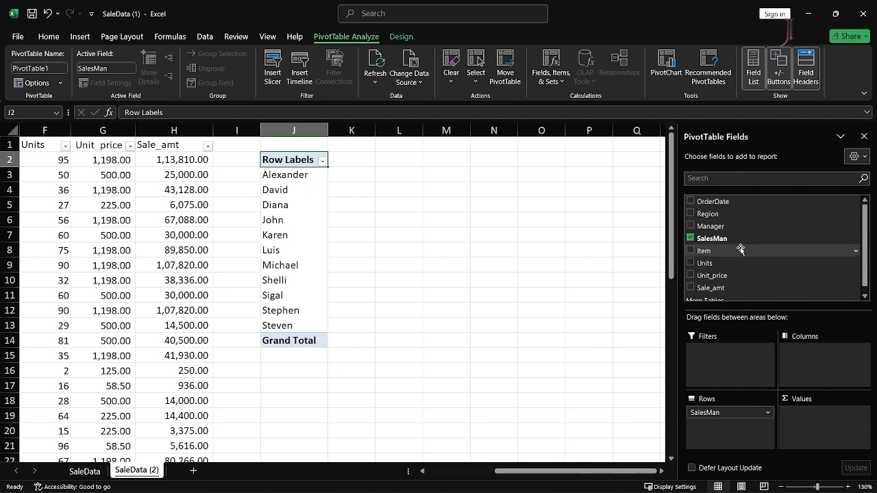
scroll(741, 250, down, 1)
drag(711, 247, 813, 364)
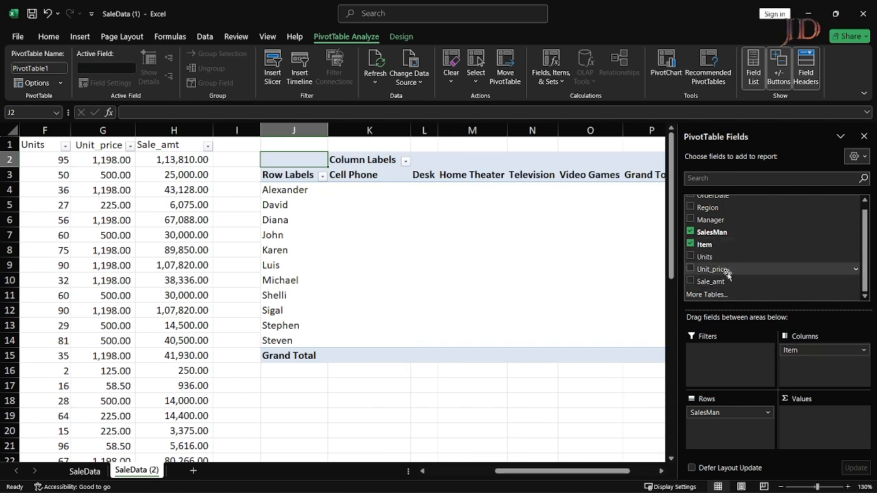
Add Sale_amt to the PivotTable values as a sum and look over the resulting report
drag(716, 282, 798, 415)
drag(588, 474, 617, 474)
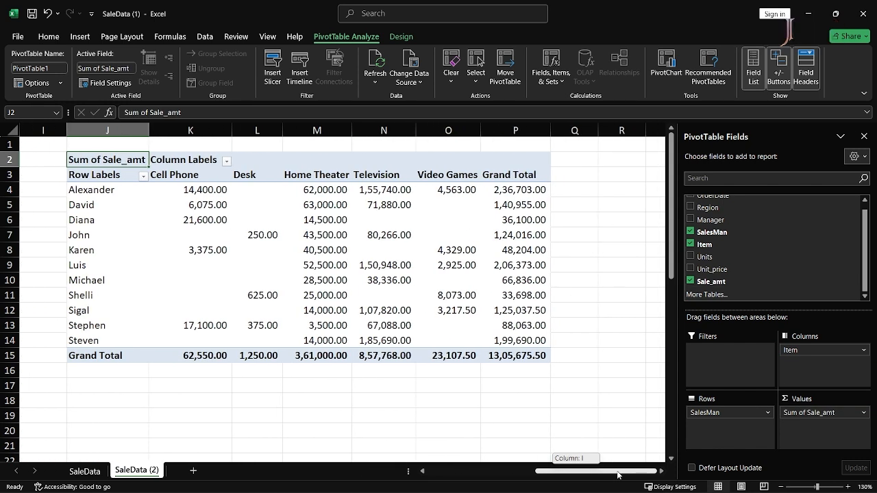
drag(618, 473, 587, 473)
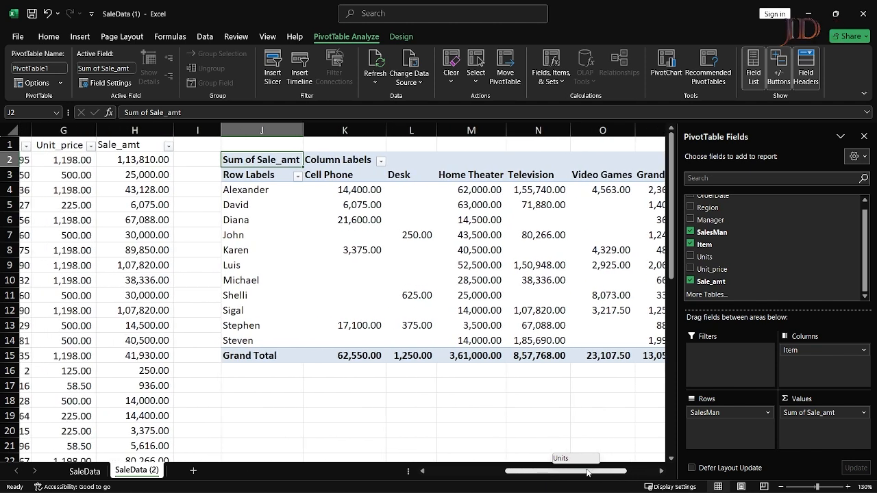
drag(587, 472, 583, 473)
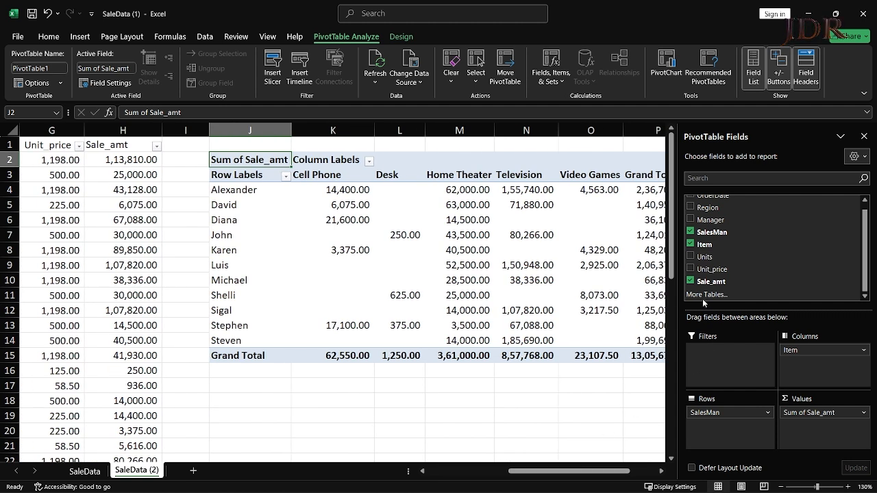
Add Region to the PivotTable, trying it above SalesMan in the rows and above Item in the columns, and settle on it as report filter
drag(707, 212, 723, 410)
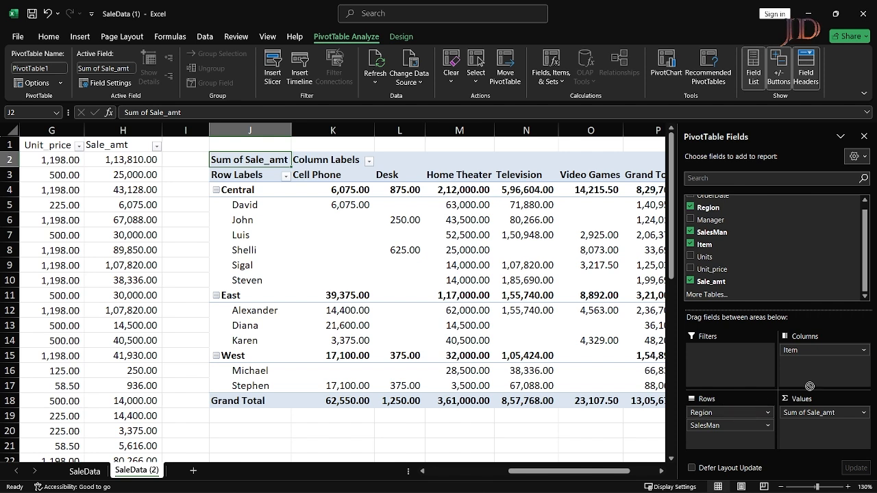
drag(825, 350, 825, 348)
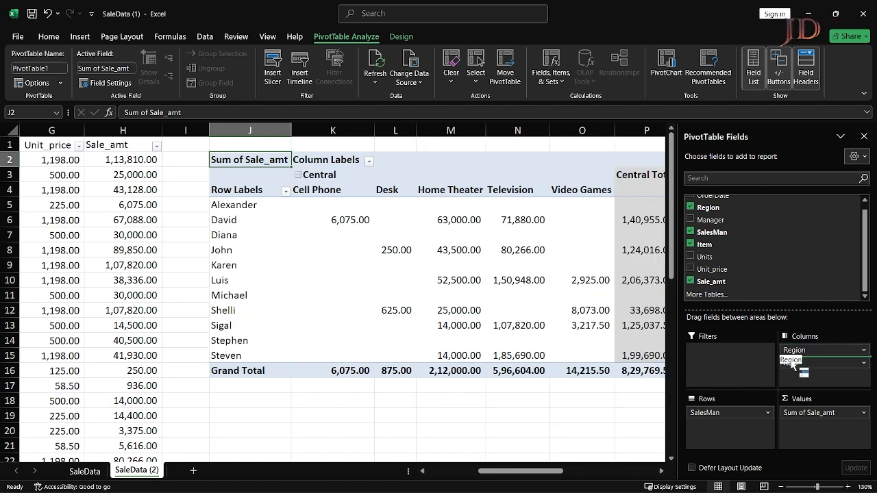
drag(726, 404, 731, 361)
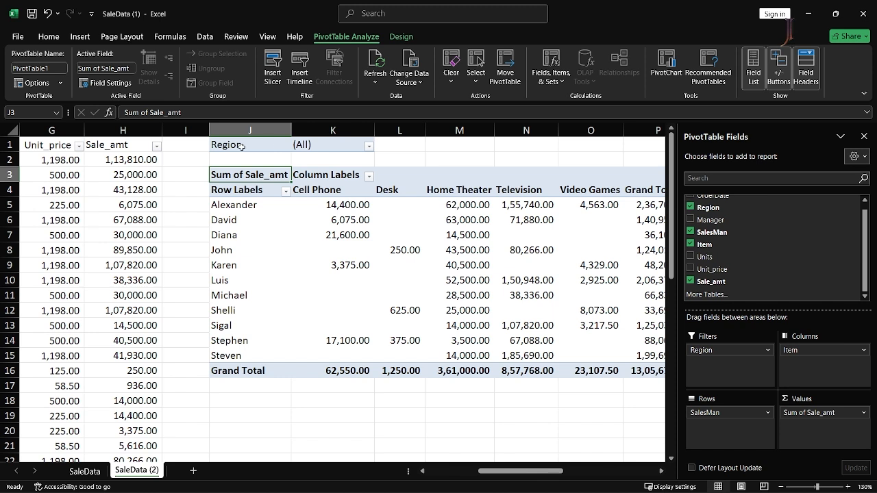
Filter the PivotTable report by Region, first to Central and then to East
click(369, 147)
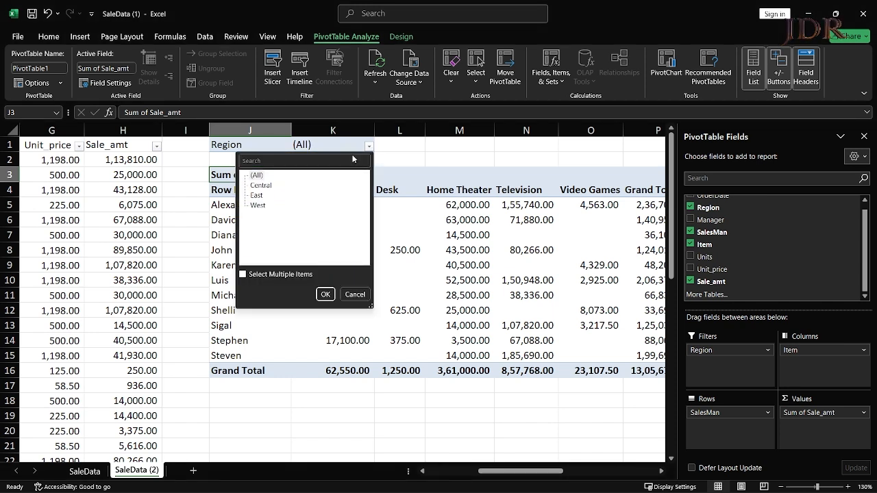
click(261, 186)
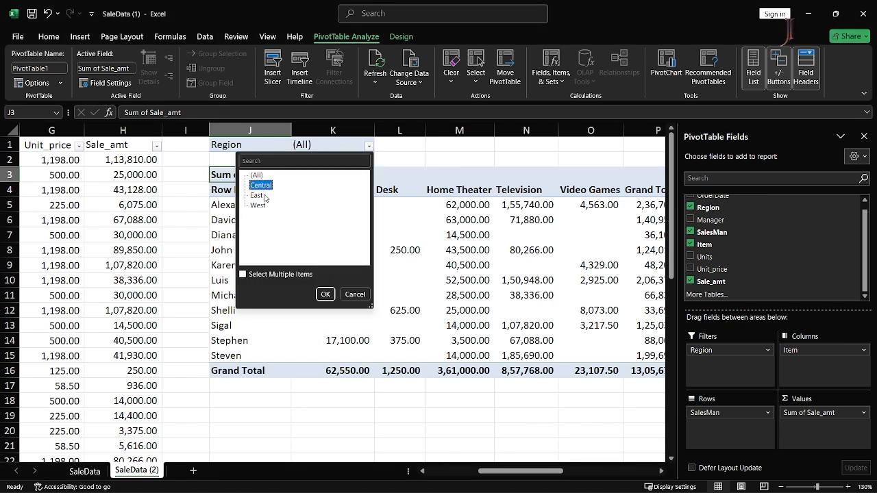
click(326, 294)
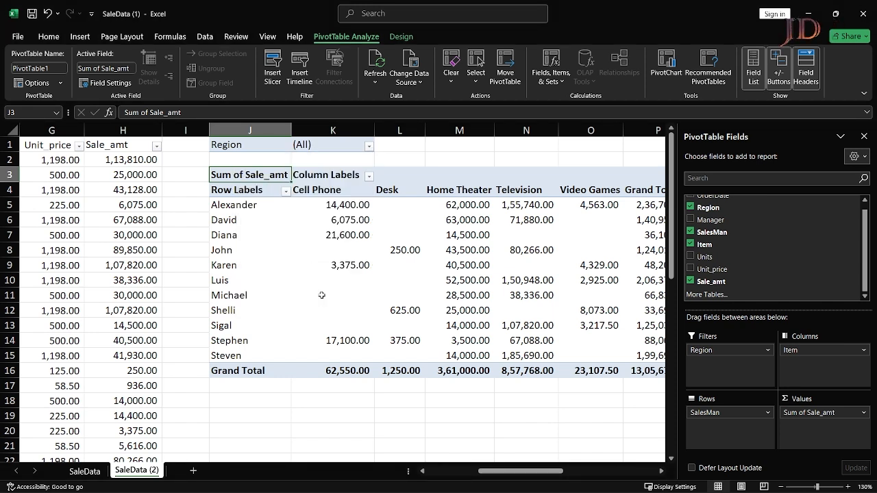
click(369, 147)
click(257, 196)
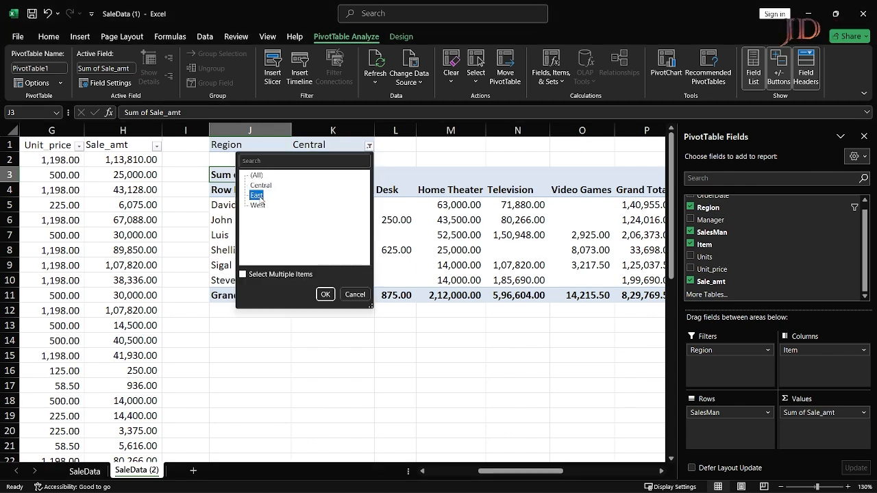
click(327, 295)
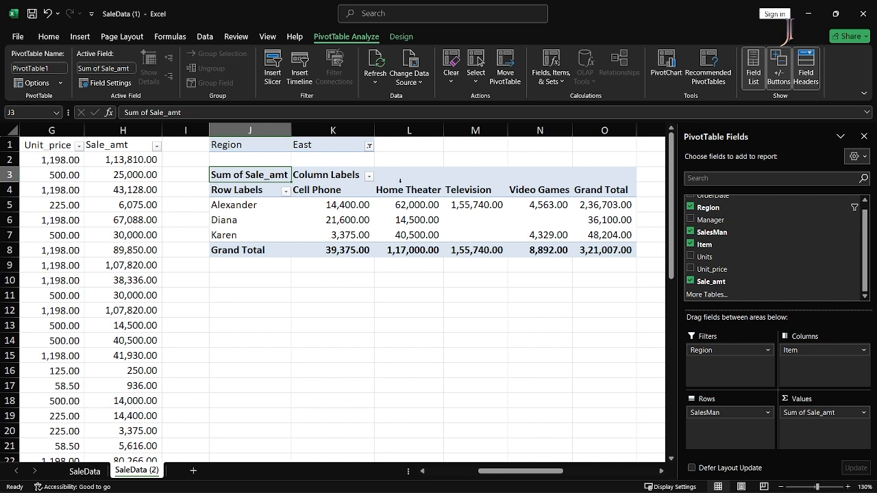
Switch the PivotTable's Region filter to West, then restore it to show all regions
click(369, 146)
click(260, 205)
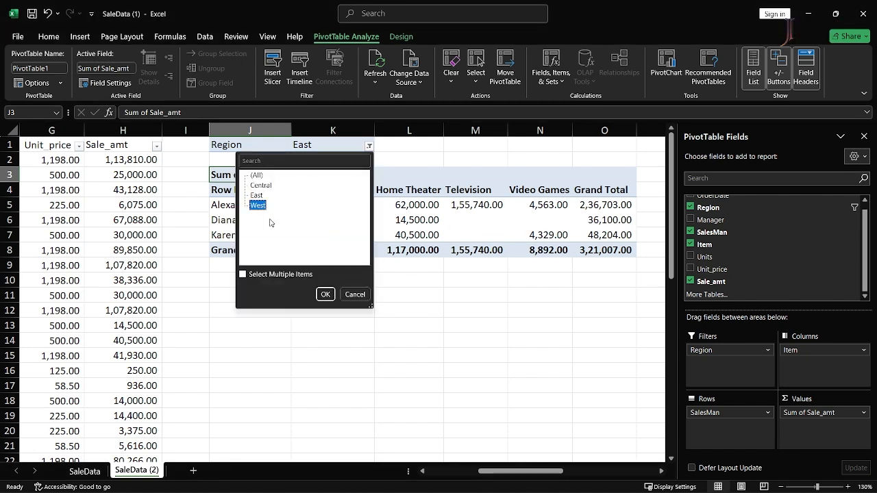
click(325, 294)
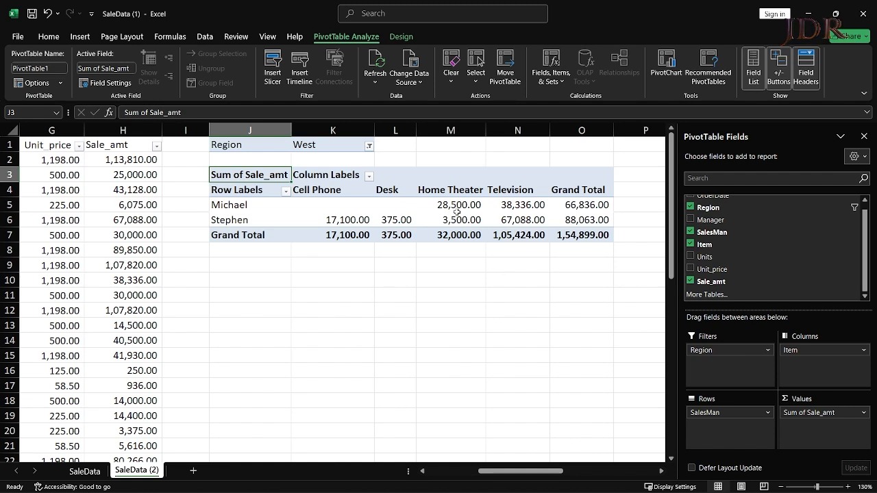
click(369, 146)
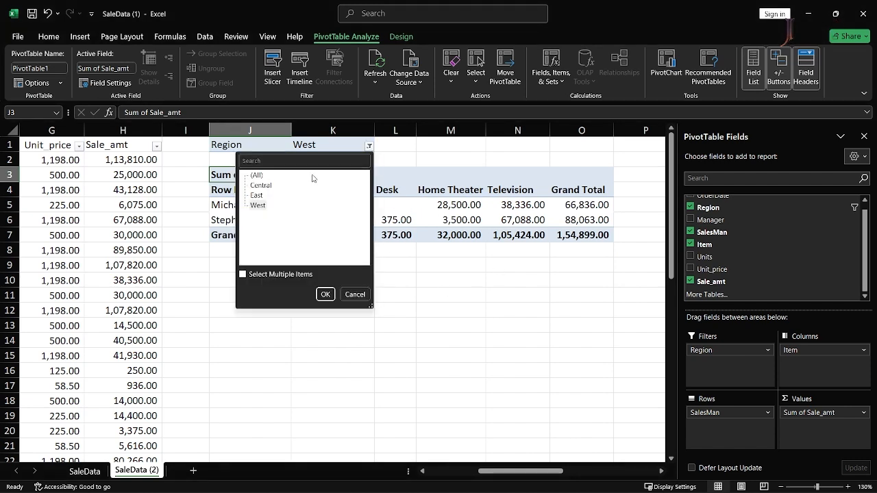
click(332, 296)
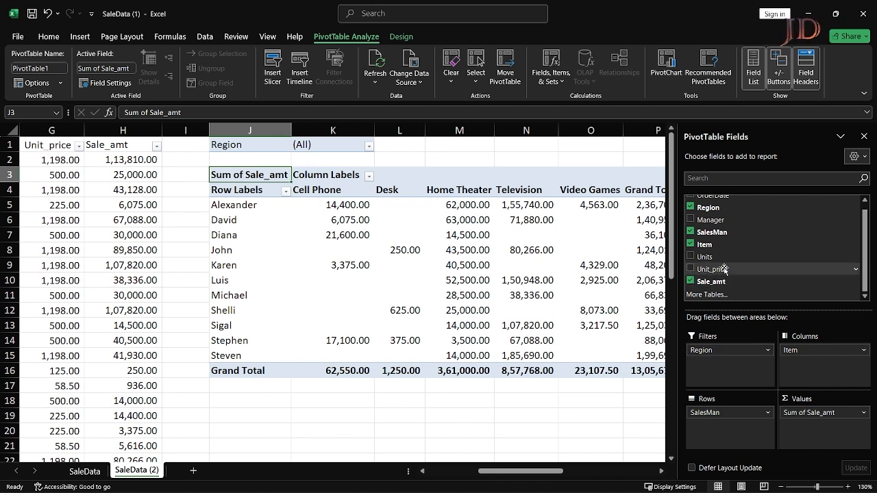
Replace SalesMan with Manager as the PivotTable's row field and select the overall grand total cell
scroll(706, 271, up, 1)
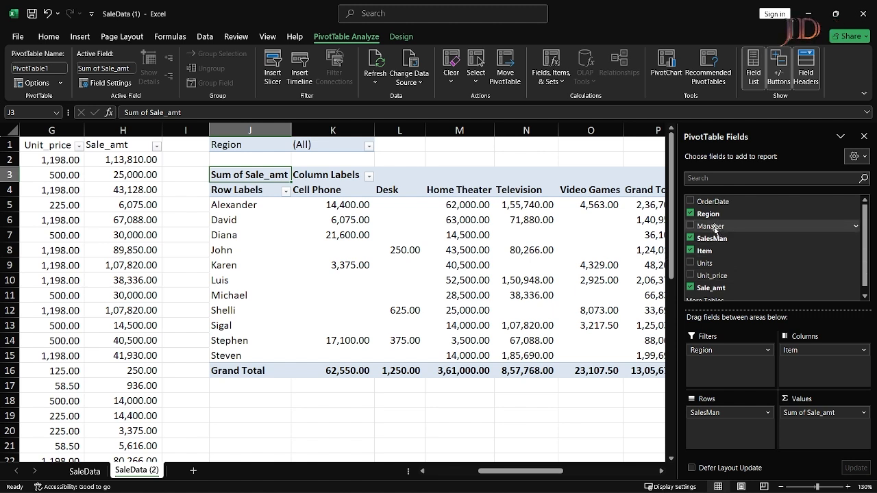
drag(721, 412, 732, 272)
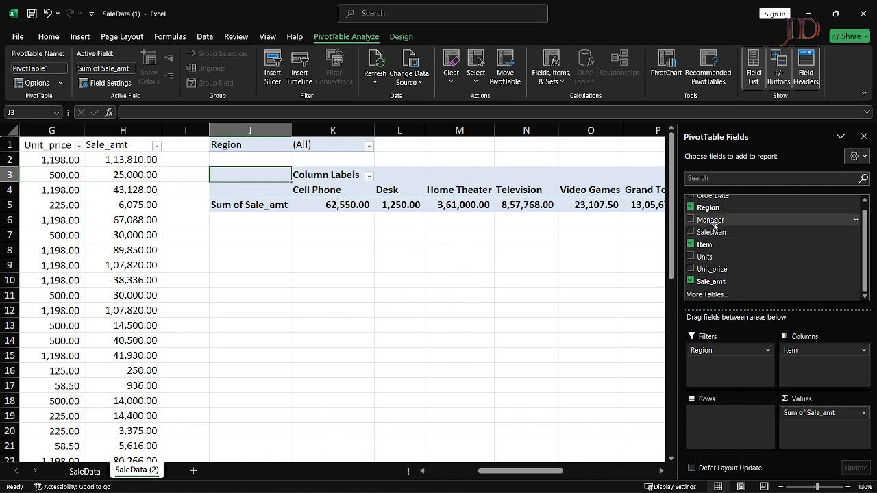
drag(710, 219, 713, 413)
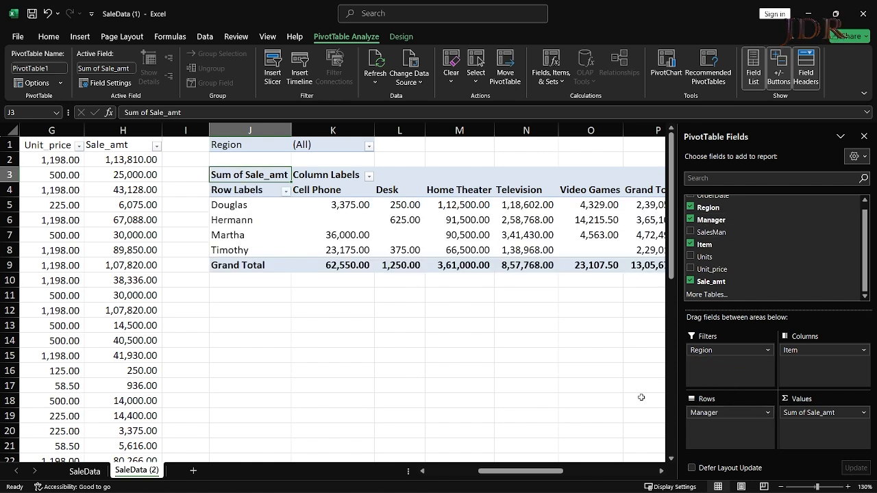
mouse_move(510, 469)
mouse_down()
mouse_move(558, 472)
mouse_move(488, 471)
mouse_move(507, 471)
mouse_up()
click(297, 268)
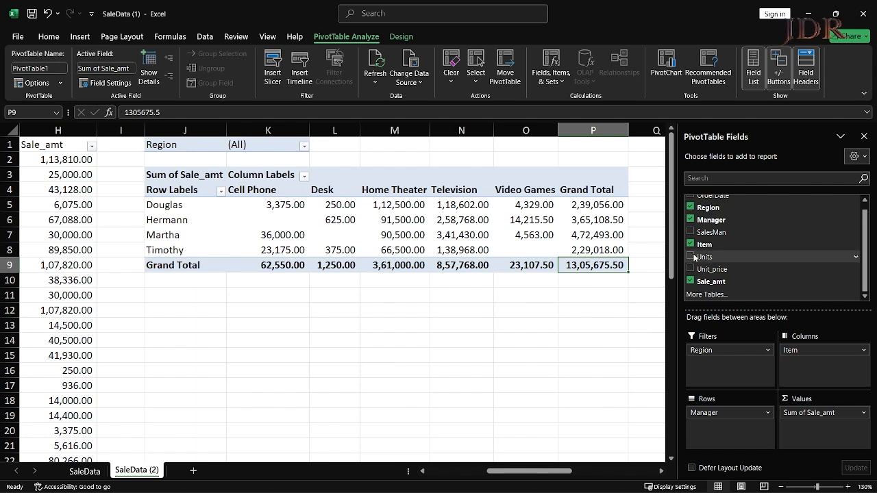
Nest SalesMan under Manager in the PivotTable rows, then remove Manager so that only SalesMan is the row field
drag(719, 223, 712, 413)
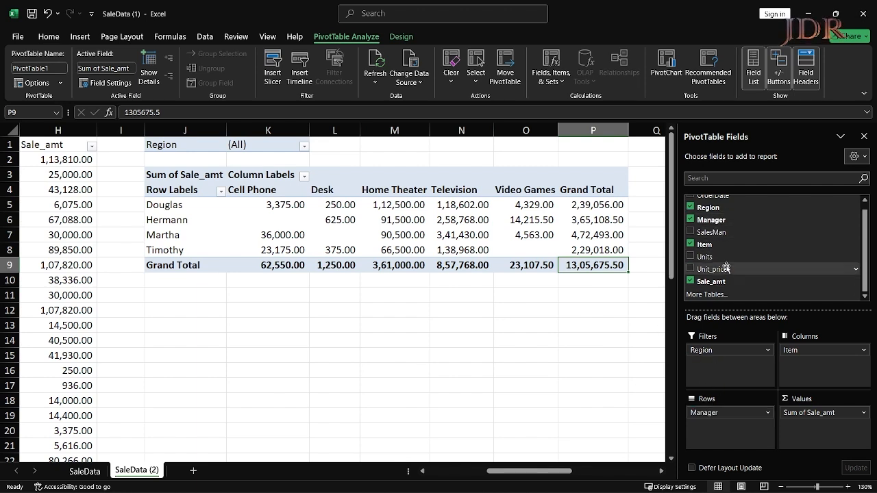
drag(710, 239, 710, 418)
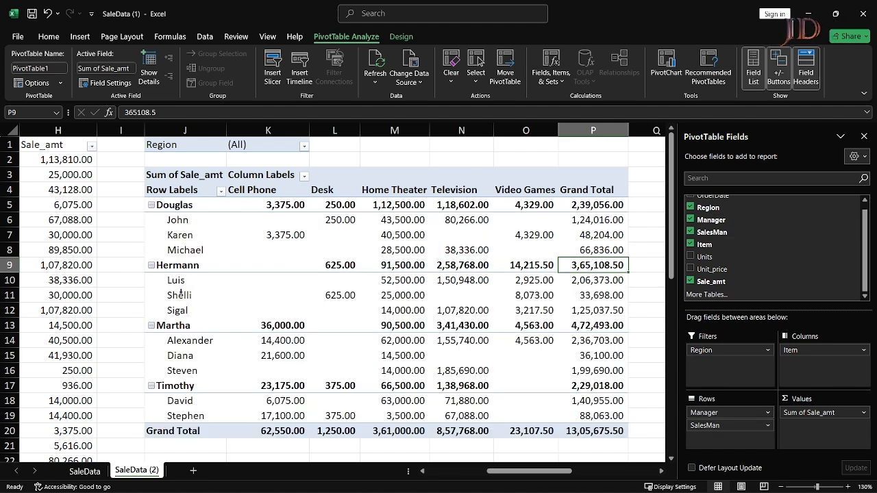
drag(734, 415, 735, 238)
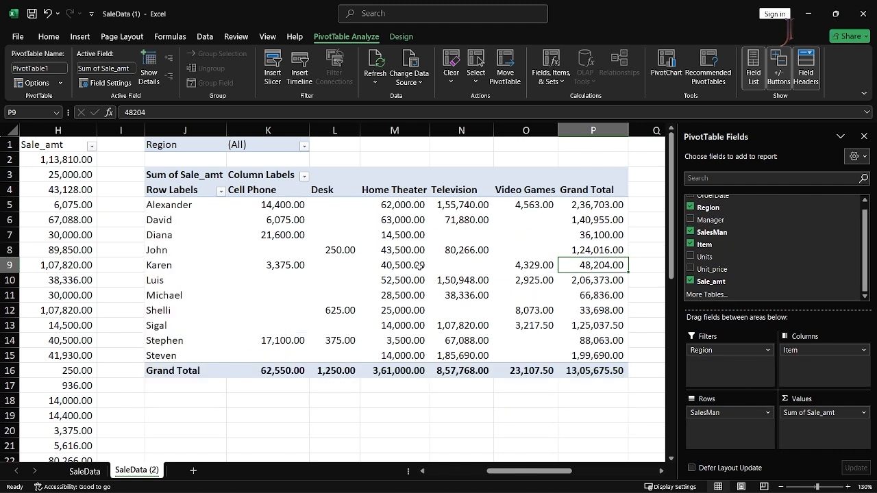
mouse_move(410, 265)
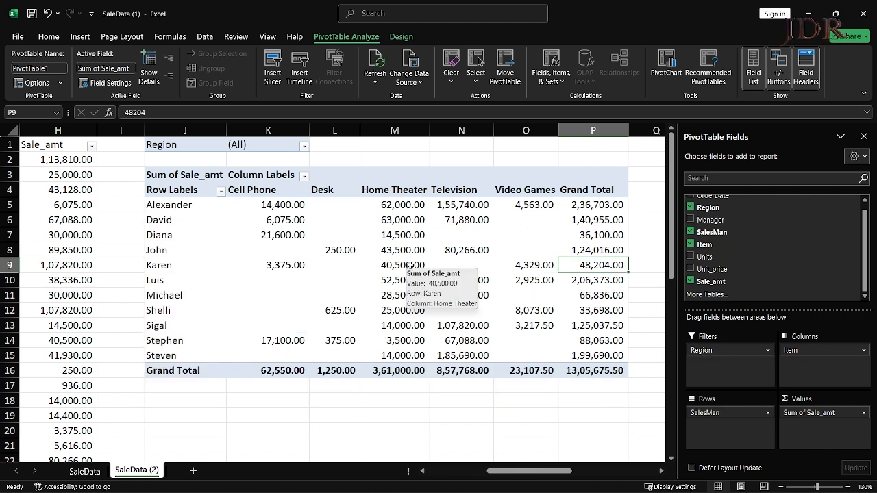